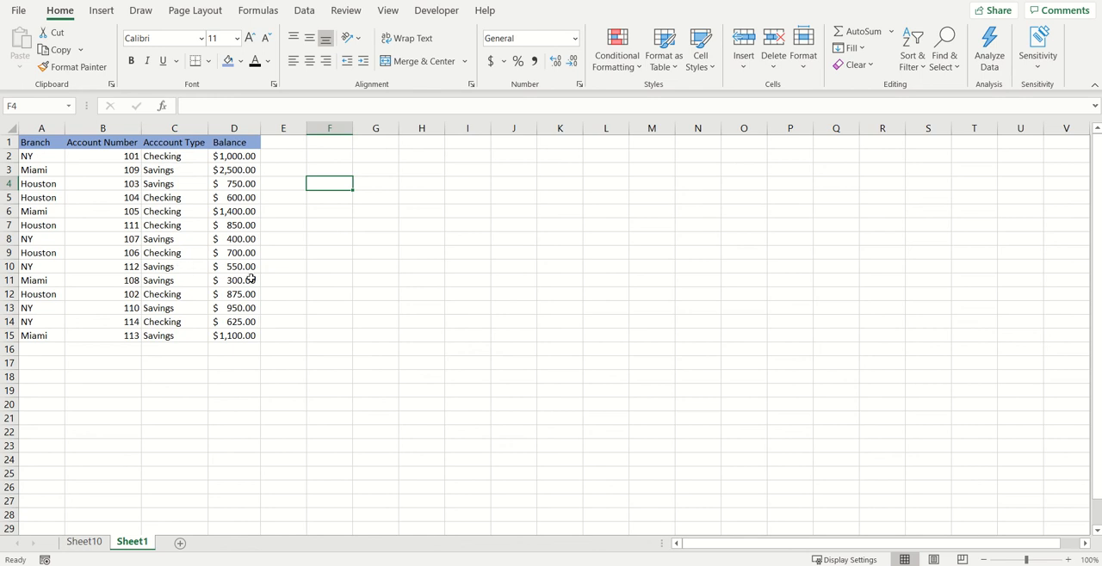
Examine the first account's type and balance and the empty column beside the Balance column.
{"action": "left_click", "coordinate": [277, 144]}
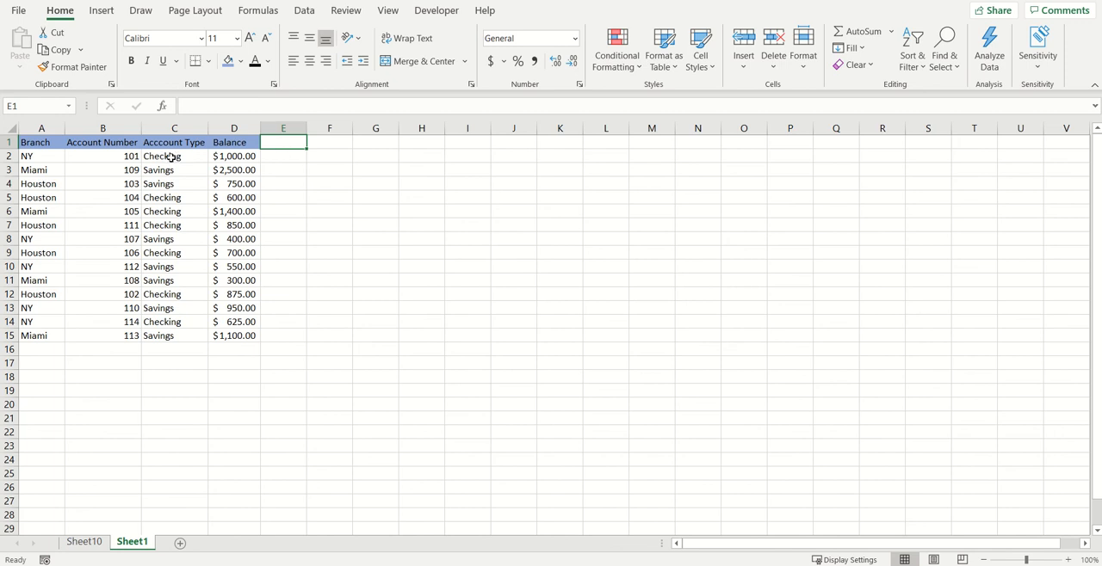
{"action": "left_click", "coordinate": [171, 157]}
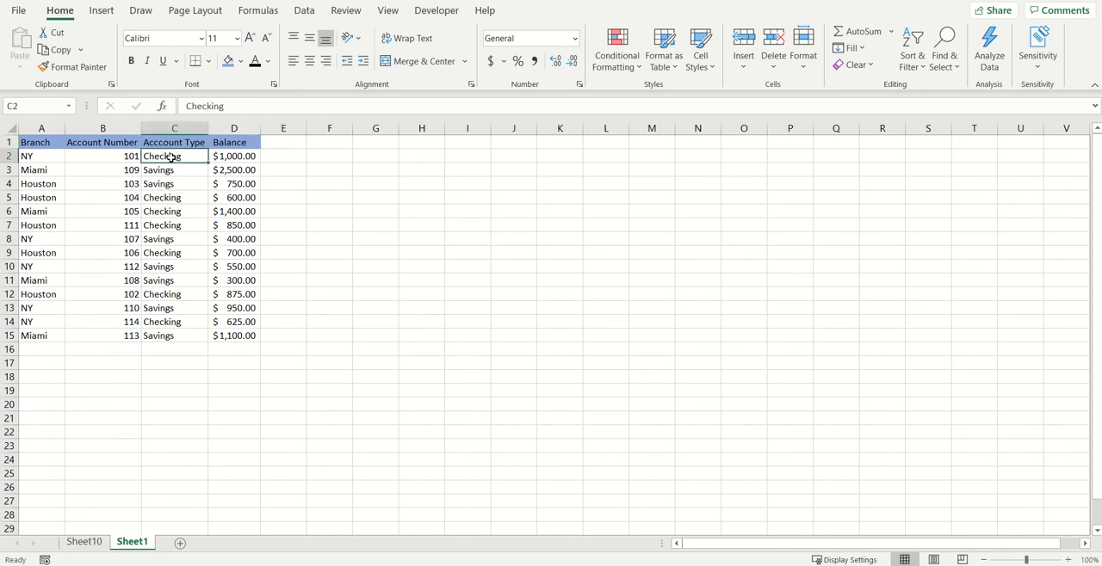
{"action": "left_click", "coordinate": [230, 182]}
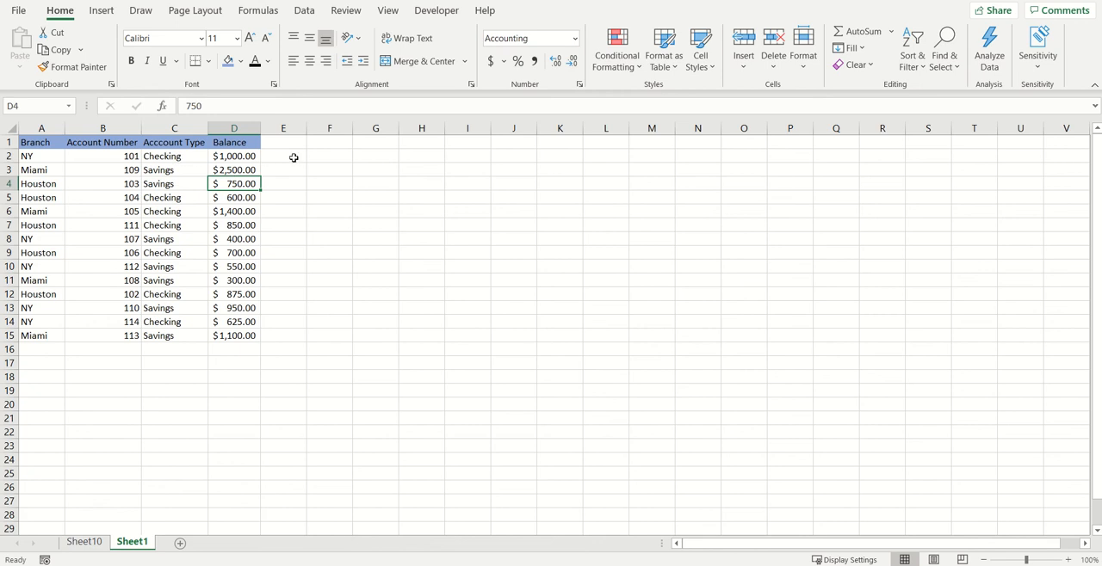
{"action": "left_click", "coordinate": [183, 157]}
{"action": "left_click", "coordinate": [222, 157]}
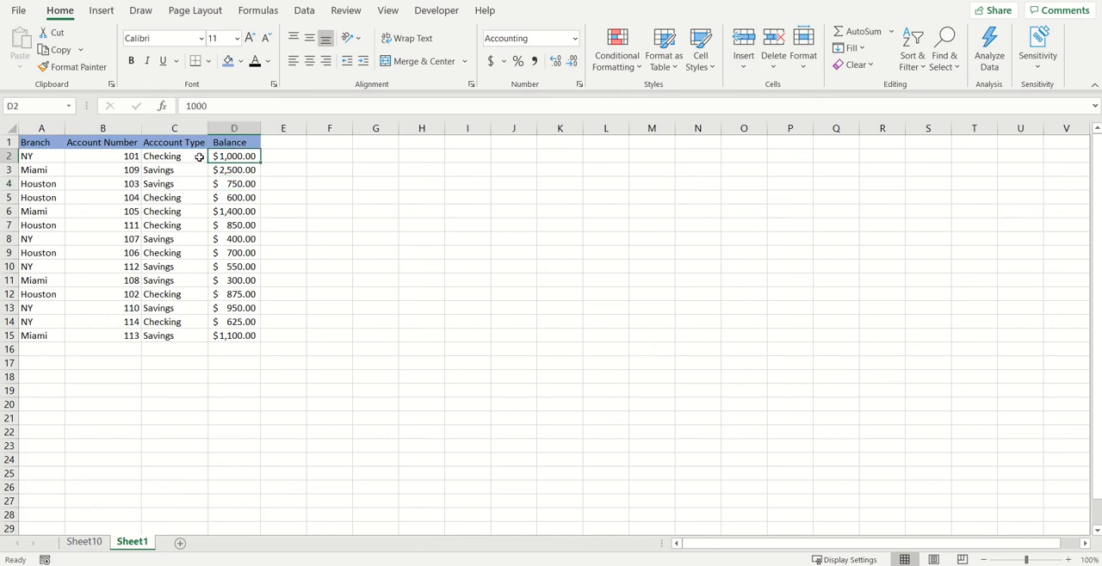
{"action": "left_click", "coordinate": [182, 158]}
{"action": "left_click", "coordinate": [218, 157]}
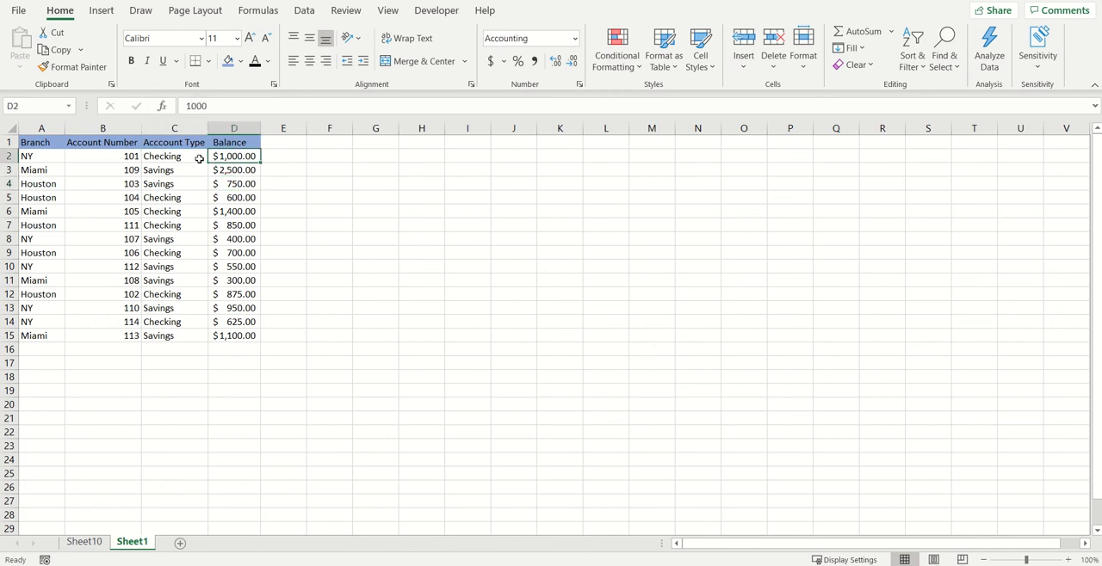
Enter the header "Chk GT 500" in E1 and auto-fit column E to its width.
{"action": "left_click", "coordinate": [285, 145]}
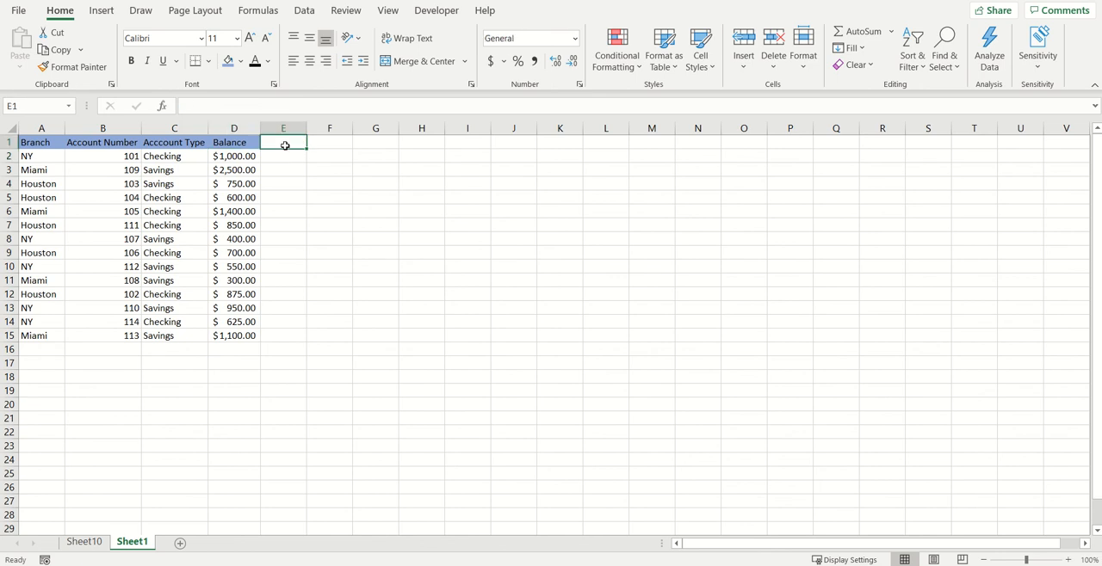
{"action": "type", "text": "Chk"}
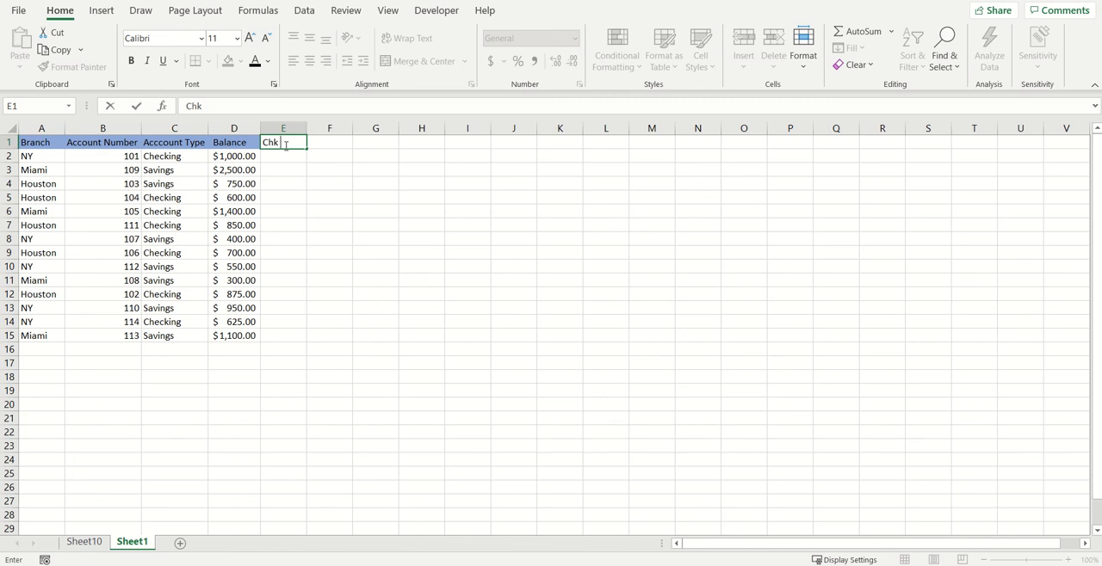
{"action": "type", "text": " GT 500"}
{"action": "left_click", "coordinate": [280, 158]}
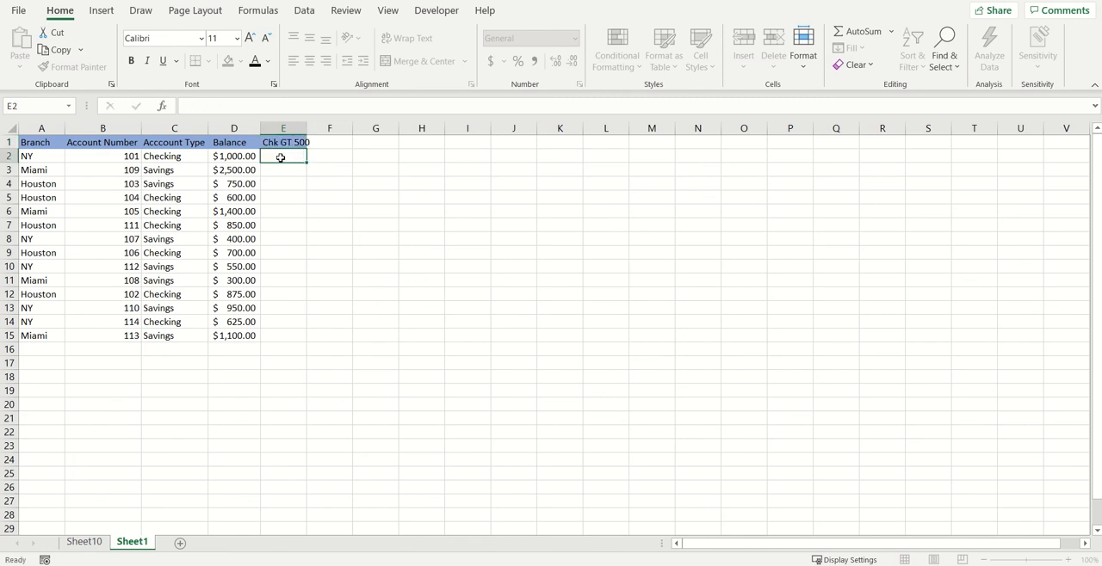
{"action": "double_click", "coordinate": [307, 122]}
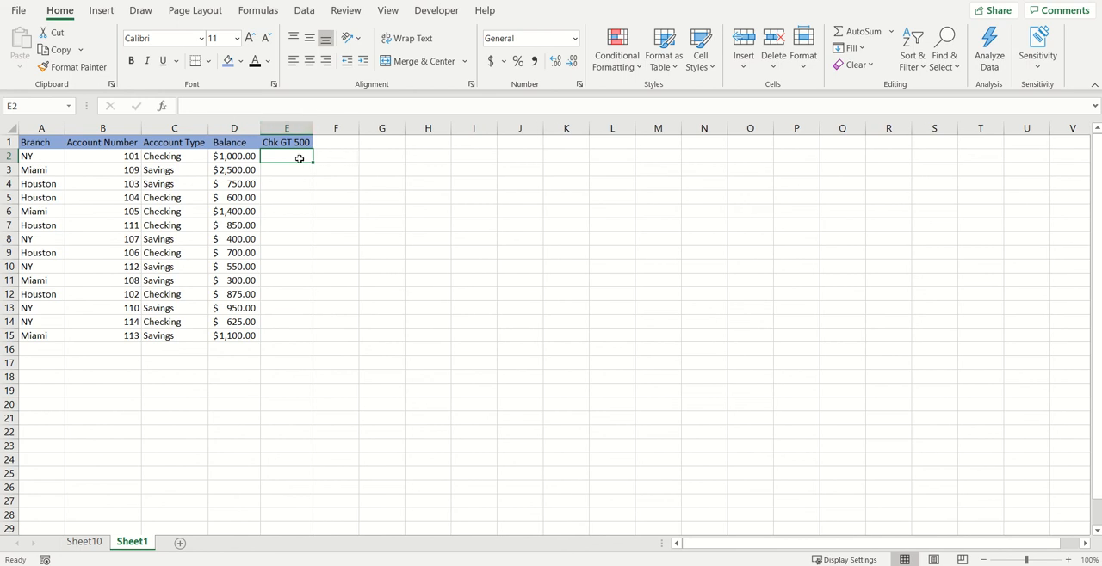
Insert the AND function in E2 with C2="Checking" as its first logical condition.
{"action": "left_click", "coordinate": [258, 12]}
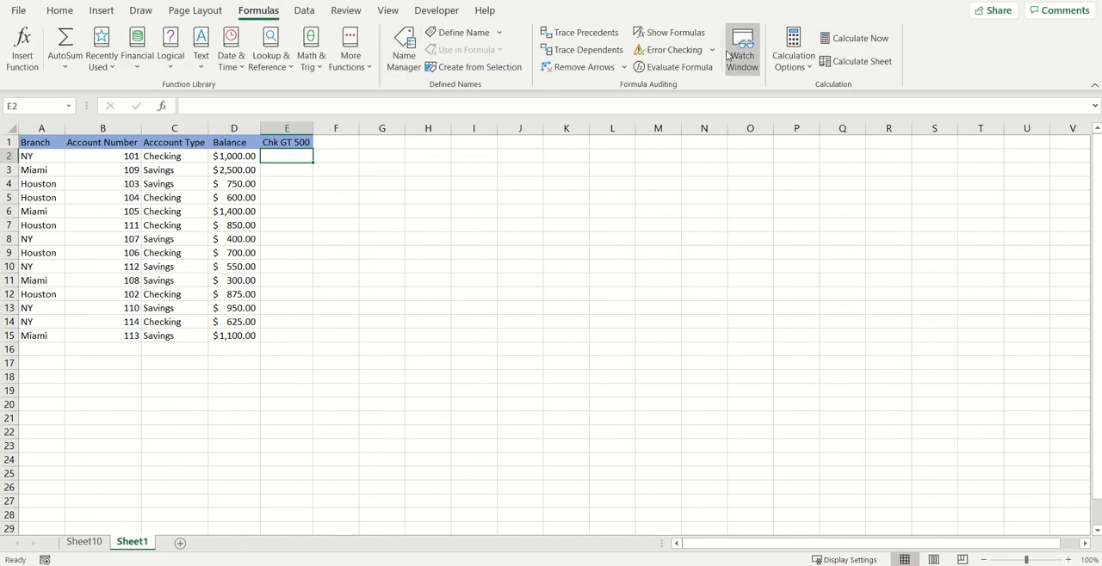
{"action": "left_click", "coordinate": [171, 72]}
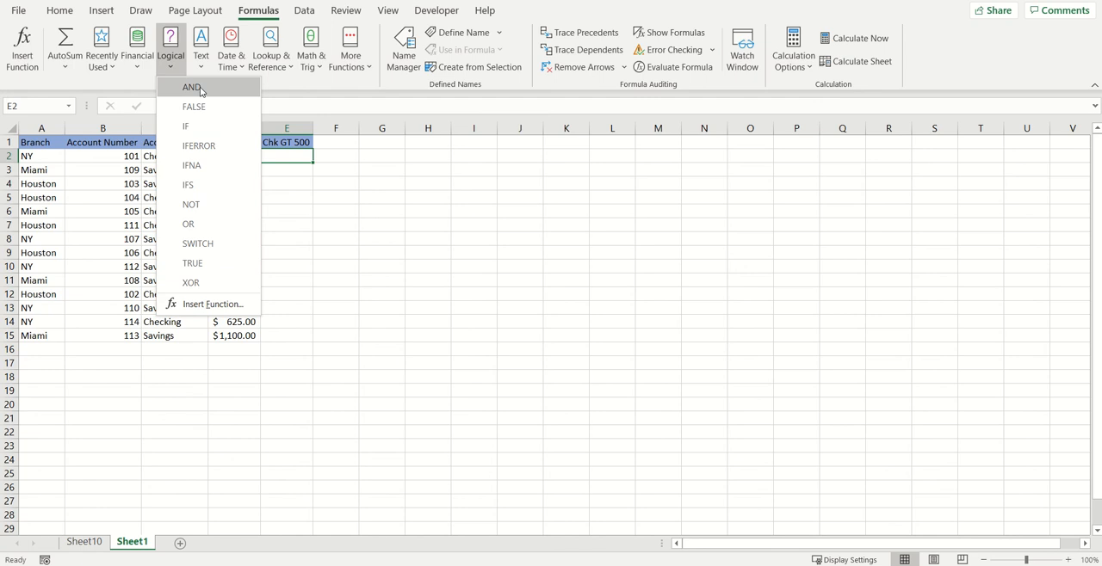
{"action": "left_click", "coordinate": [191, 88]}
{"action": "left_click_drag", "start_coordinate": [621, 179], "coordinate": [576, 171]}
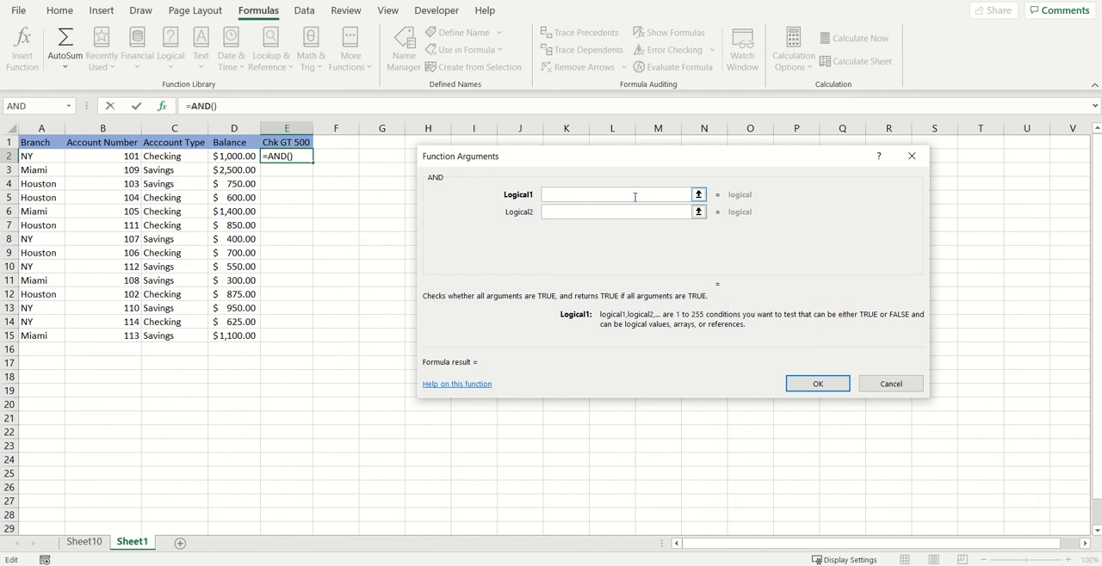
{"action": "left_click", "coordinate": [163, 157]}
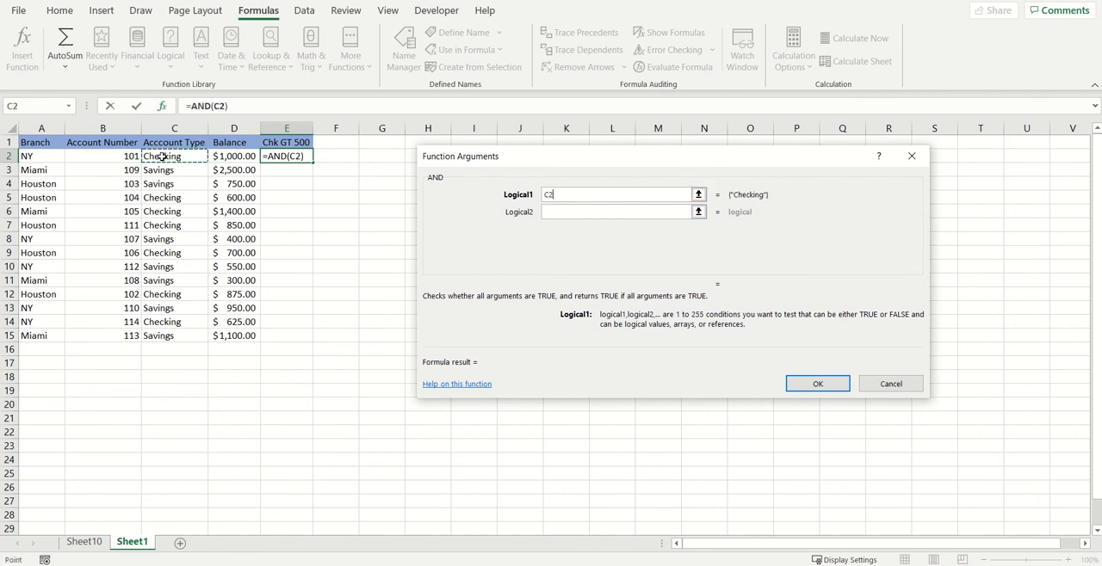
{"action": "left_click", "coordinate": [613, 196]}
{"action": "type", "text": "=\"Checkin"}
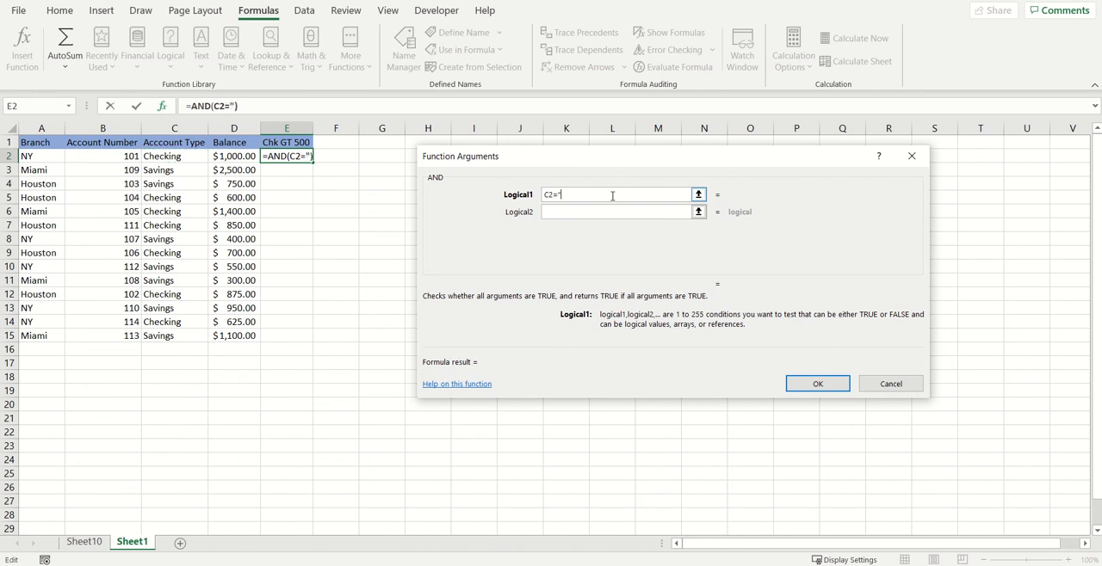
{"action": "type", "text": "g\""}
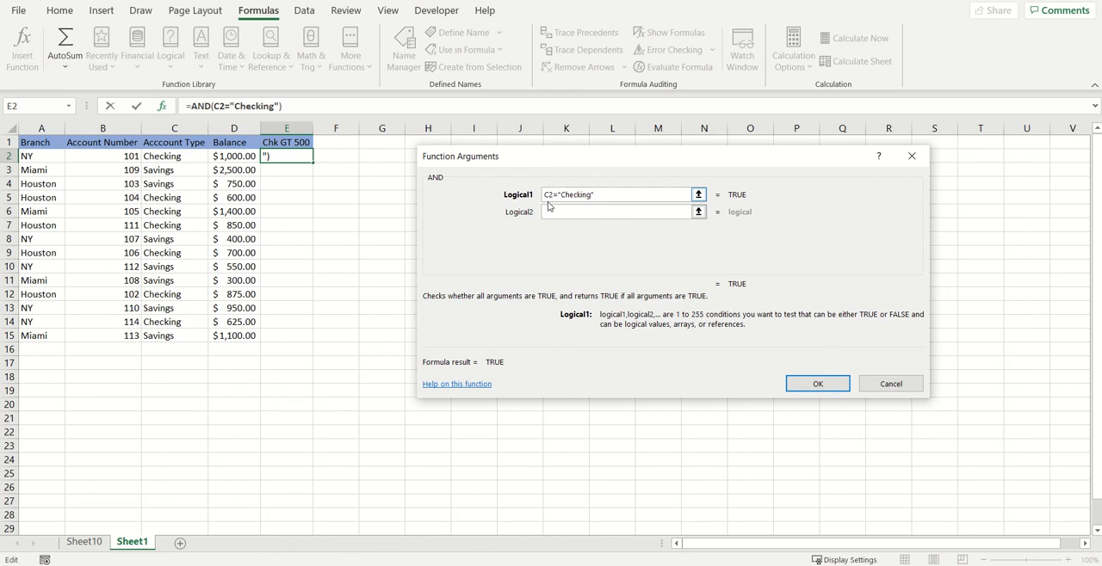
Add D2>500 as the second logical condition and complete the AND formula in E2.
{"action": "left_click", "coordinate": [576, 213]}
{"action": "left_click", "coordinate": [600, 194]}
{"action": "left_click", "coordinate": [571, 213]}
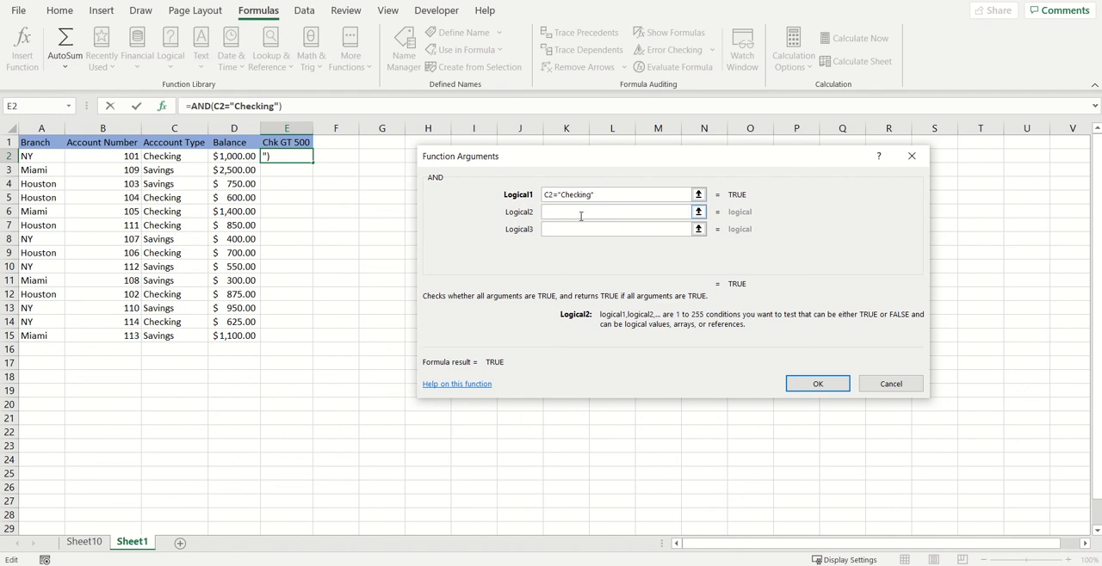
{"action": "left_click", "coordinate": [236, 158]}
{"action": "type", "text": ">"}
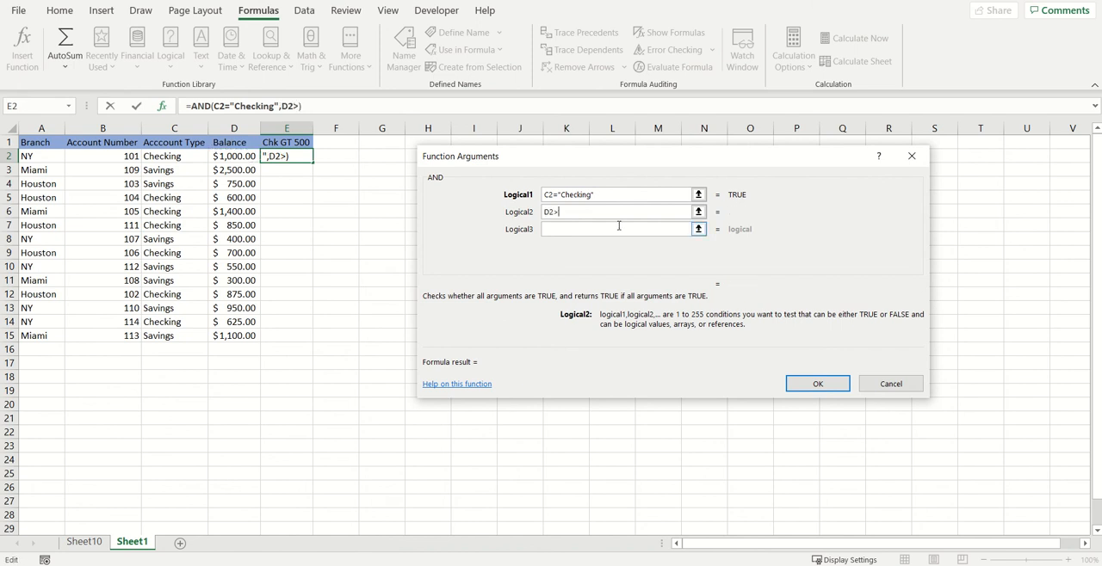
{"action": "type", "text": "500"}
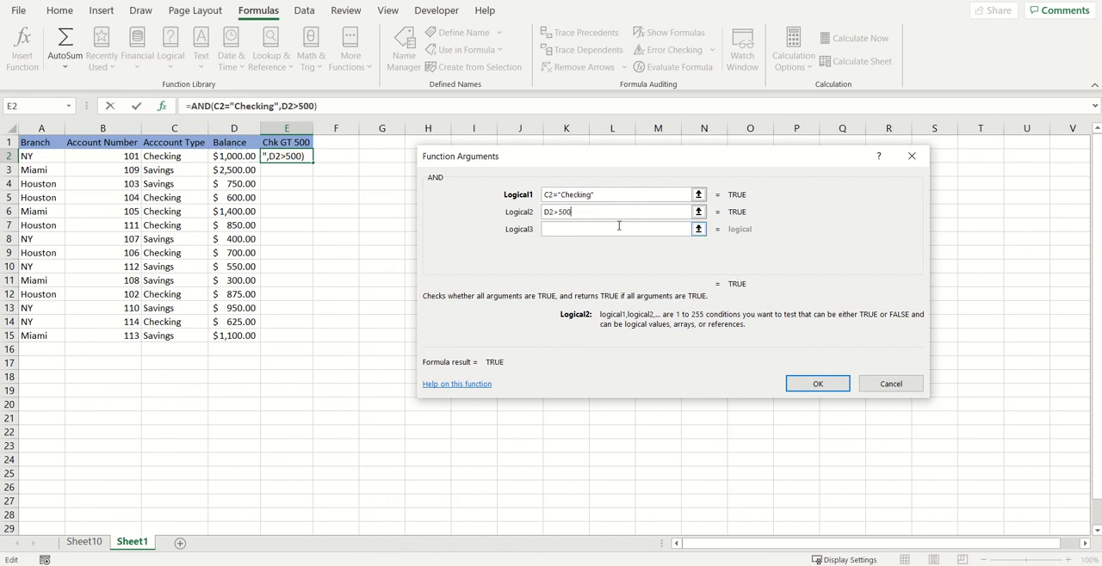
{"action": "left_click", "coordinate": [557, 228]}
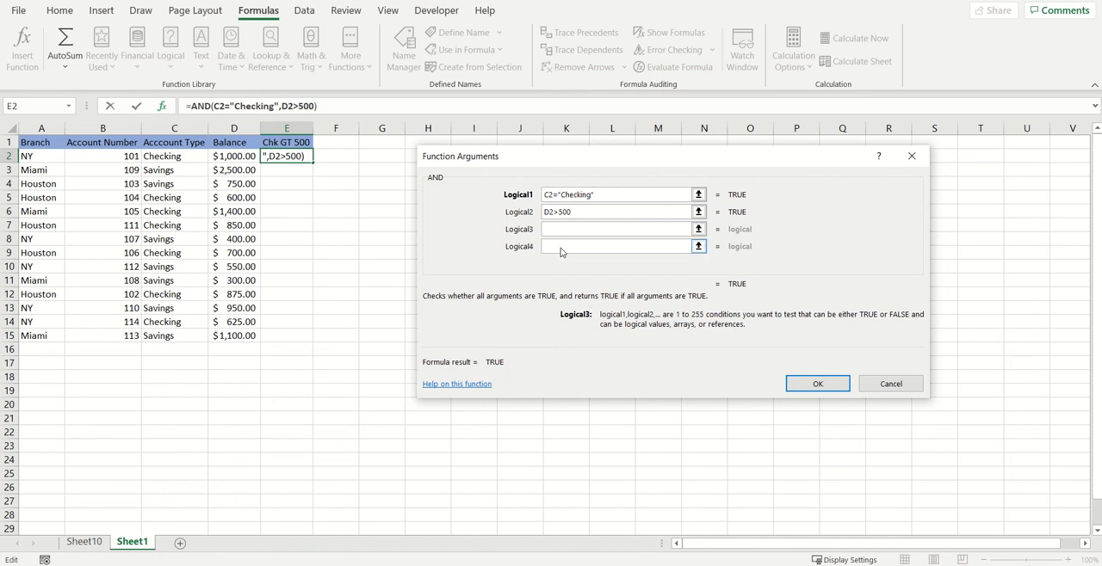
{"action": "key", "text": "Tab"}
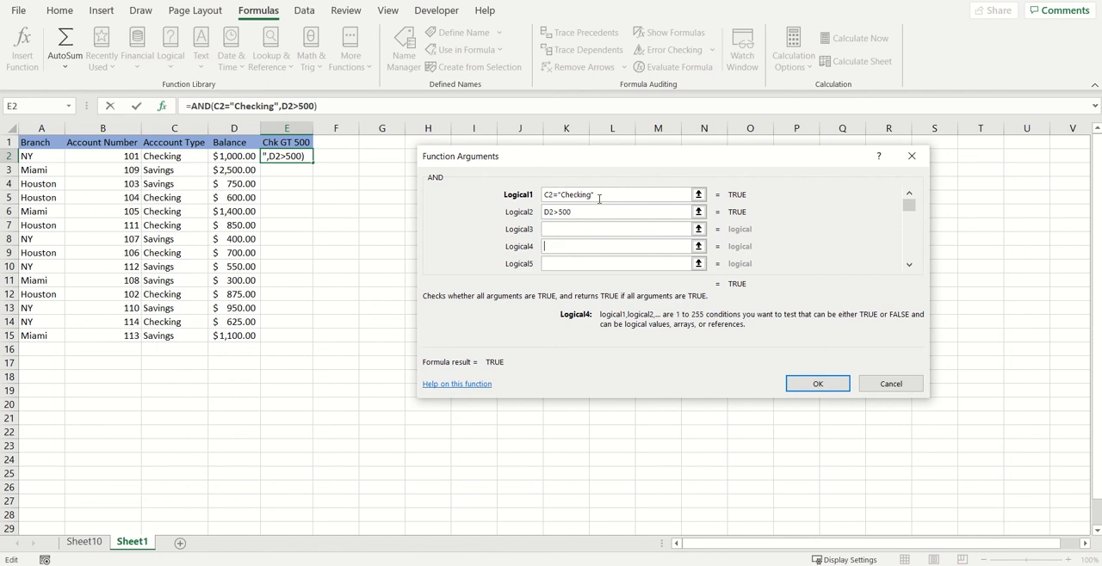
{"action": "left_click", "coordinate": [818, 383]}
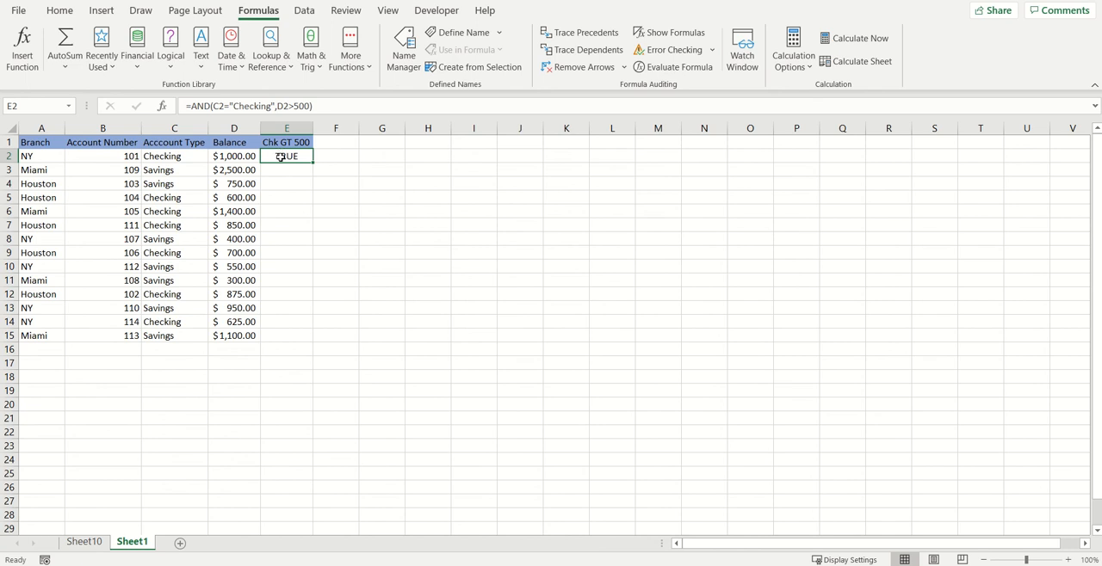
Check row 2's account type and balance against the formula result, and fill the formula from E2 down to E14.
{"action": "left_click", "coordinate": [174, 156]}
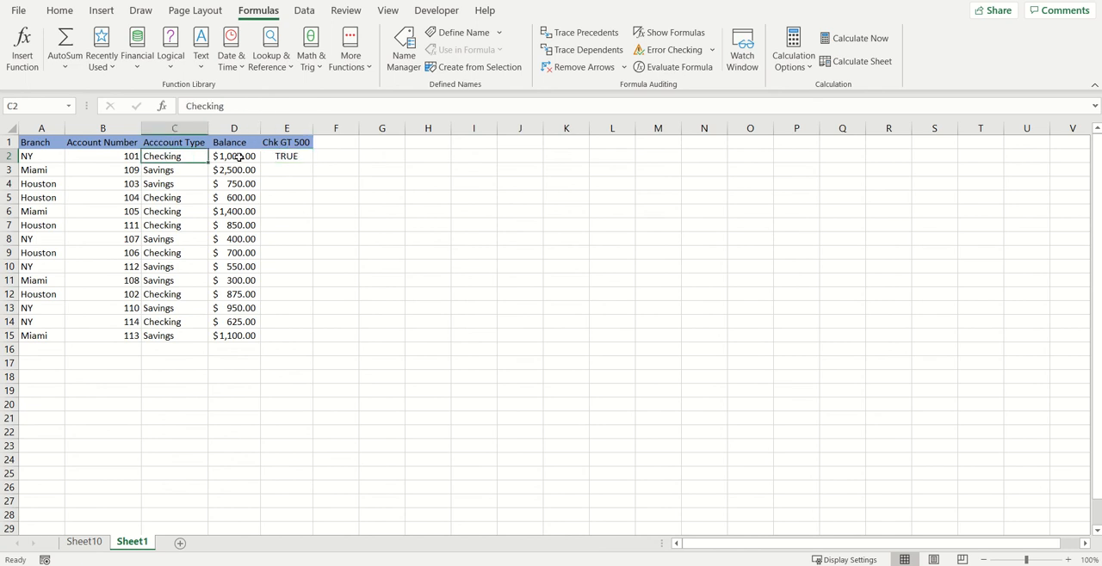
{"action": "left_click", "coordinate": [237, 157]}
{"action": "left_click", "coordinate": [179, 168]}
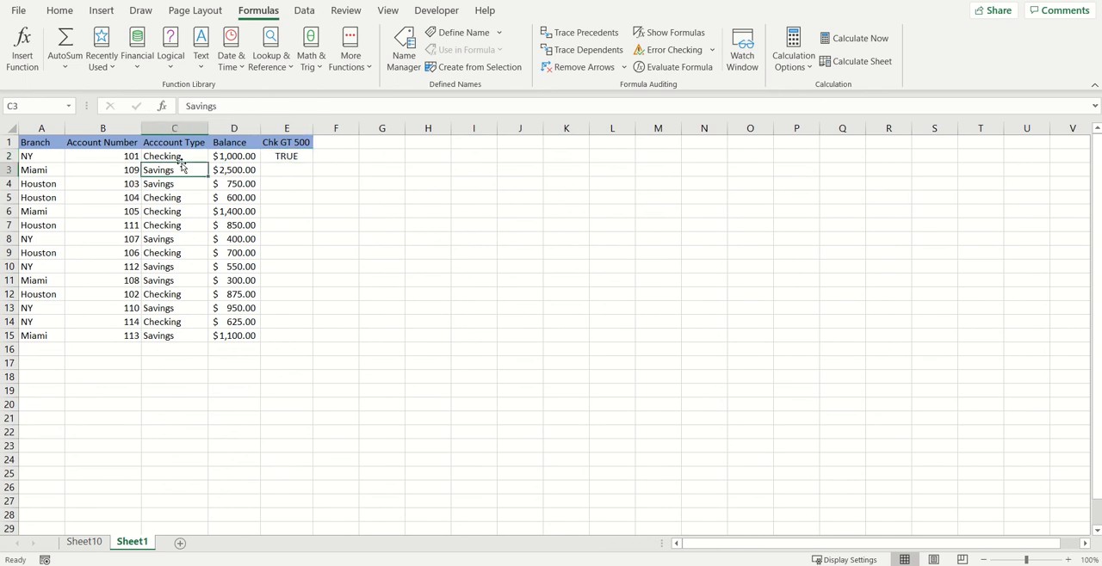
{"action": "left_click", "coordinate": [181, 155]}
{"action": "left_click", "coordinate": [223, 159]}
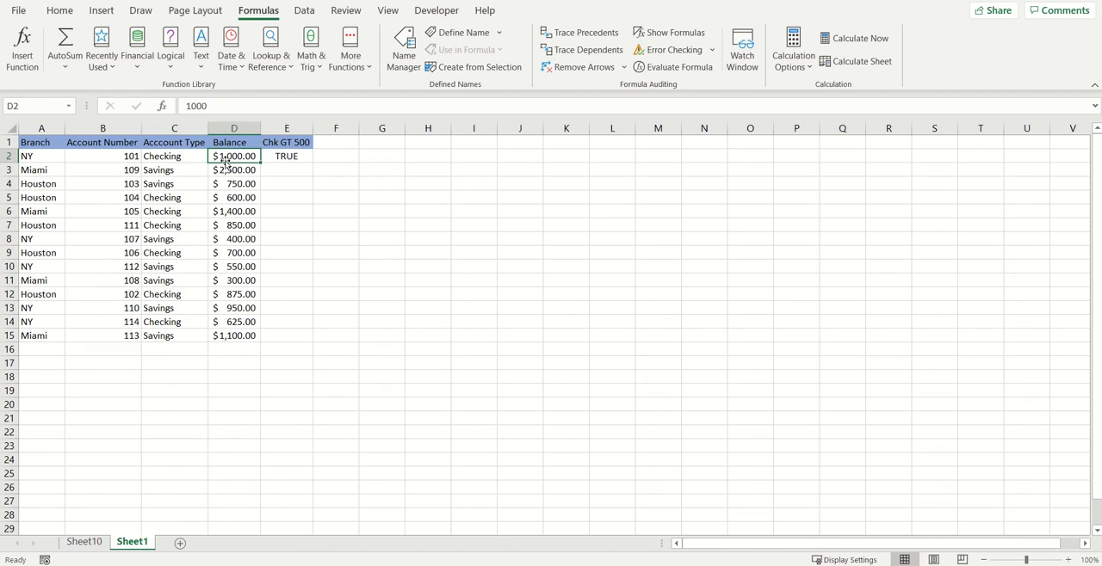
{"action": "left_click", "coordinate": [280, 161]}
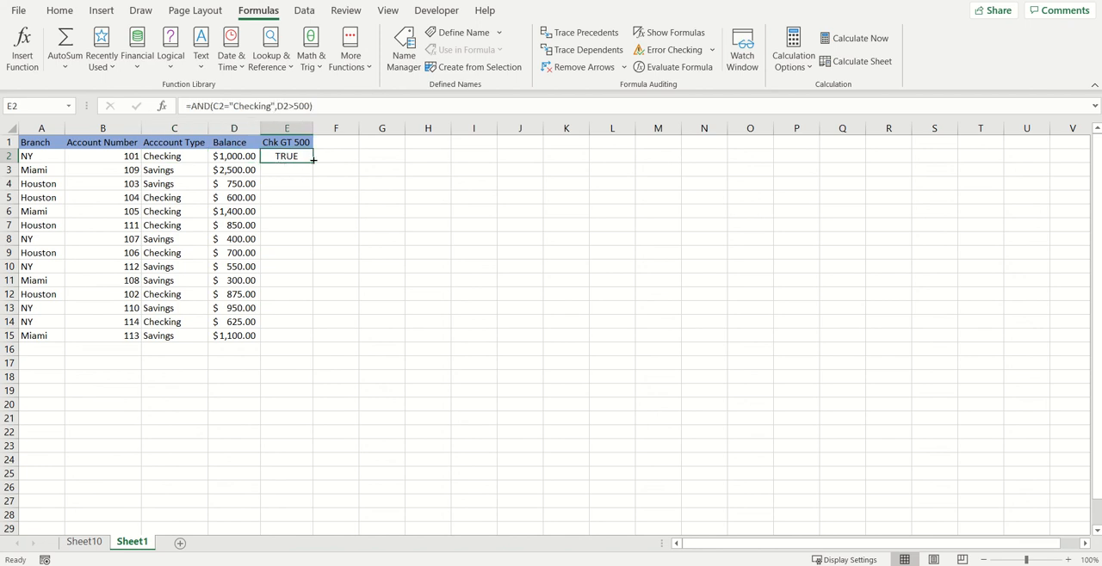
{"action": "left_click_drag", "start_coordinate": [313, 161], "coordinate": [294, 334]}
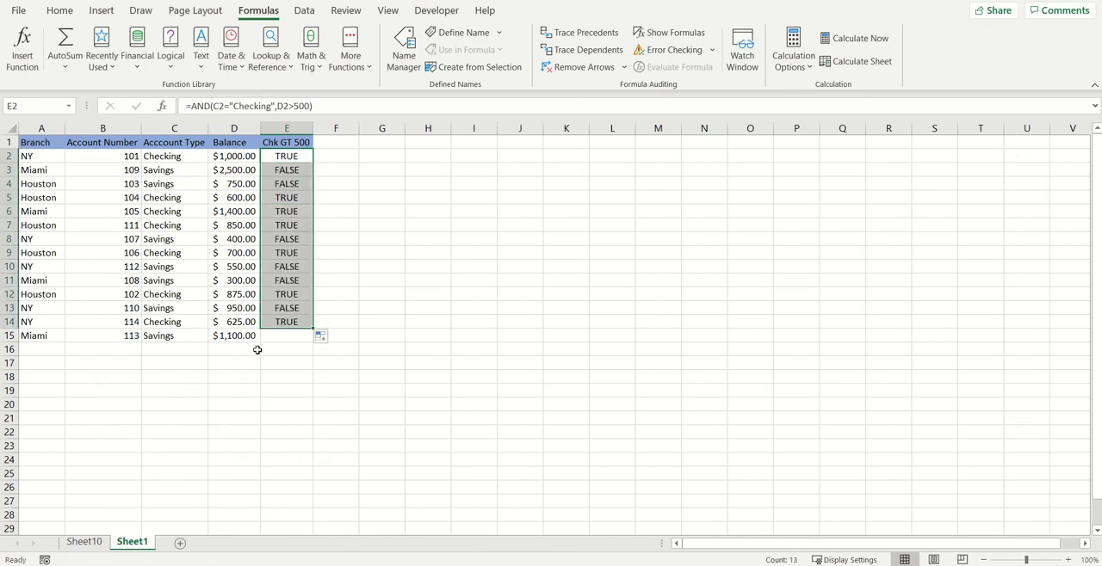
Examine the formula result in row 3 against that row's account type and balance.
{"action": "left_click", "coordinate": [288, 171]}
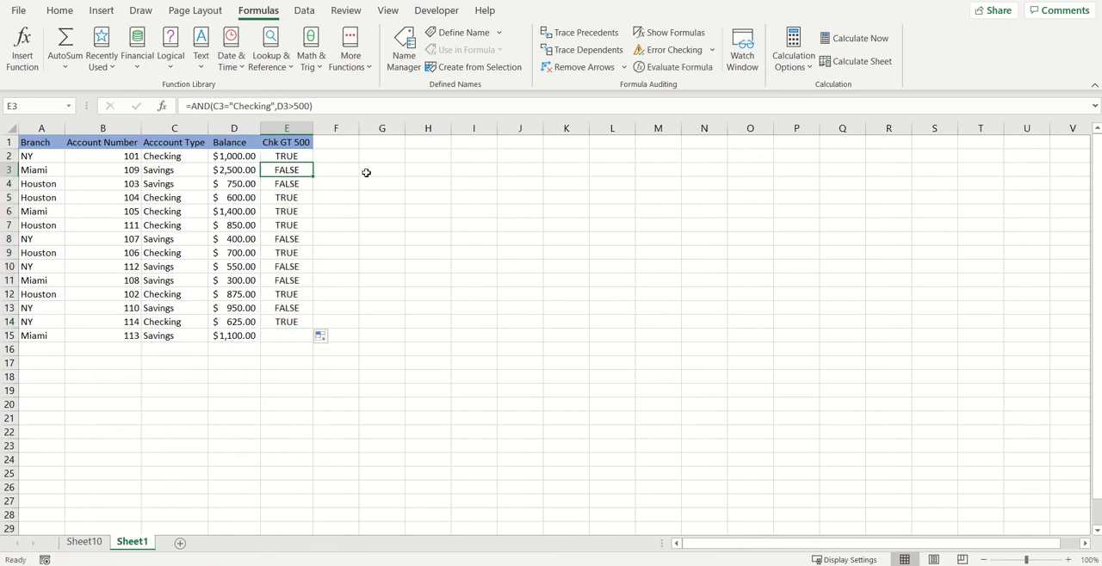
{"action": "key", "text": "Down"}
{"action": "key", "text": "Down"}
{"action": "key", "text": "Up"}
{"action": "key", "text": "Up"}
{"action": "key", "text": "Left"}
{"action": "key", "text": "Left"}
{"action": "key", "text": "Left"}
{"action": "key", "text": "Left"}
{"action": "key", "text": "Right"}
{"action": "key", "text": "Right"}
{"action": "key", "text": "Right"}
{"action": "key", "text": "Right"}
{"action": "left_click", "coordinate": [234, 170]}
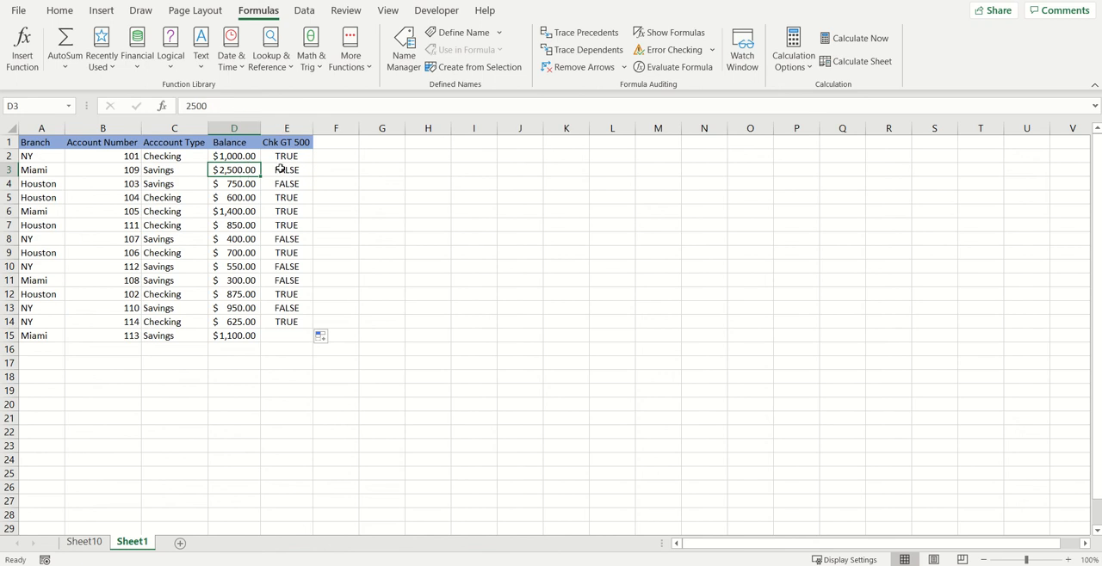
{"action": "left_click", "coordinate": [273, 169]}
{"action": "left_click", "coordinate": [248, 170]}
{"action": "left_click", "coordinate": [186, 169]}
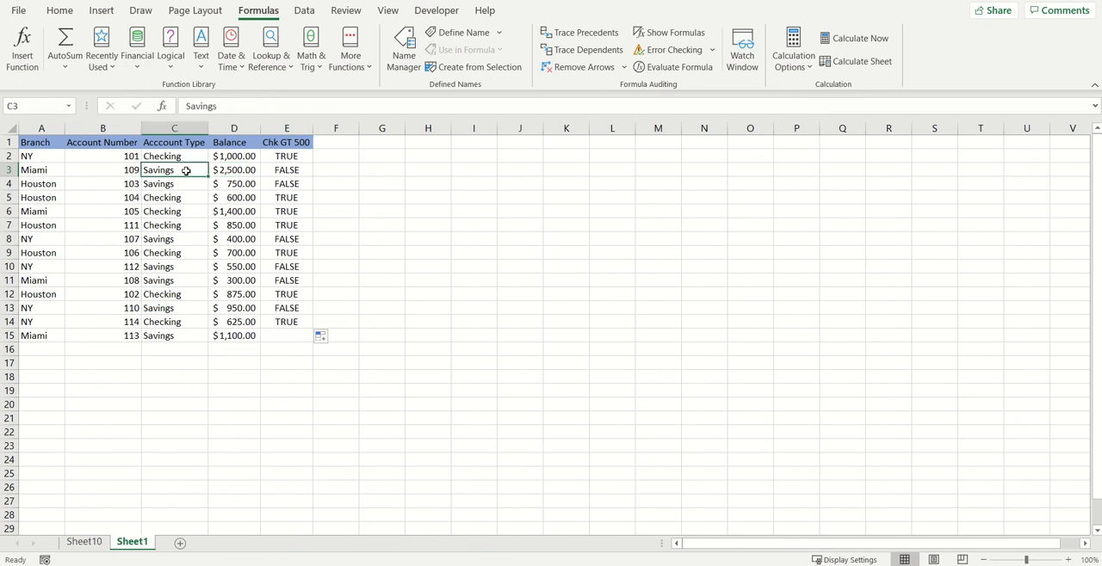
{"action": "left_click", "coordinate": [287, 170]}
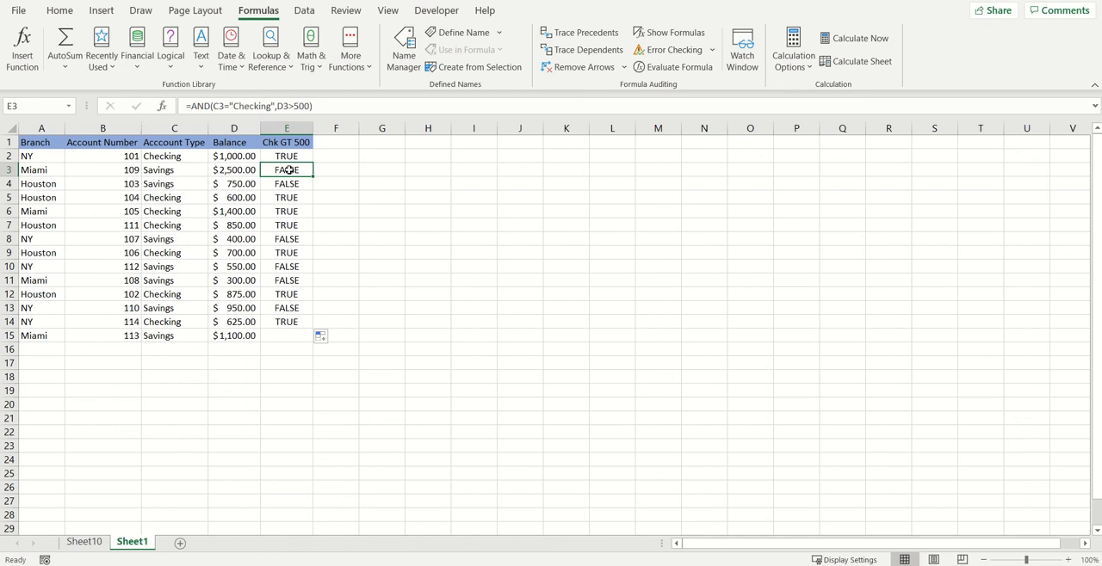
Review the AND formulas in the Chk GT 500 column from E2 to E6.
{"action": "key", "text": "Up"}
{"action": "key", "text": "Down"}
{"action": "key", "text": "Down"}
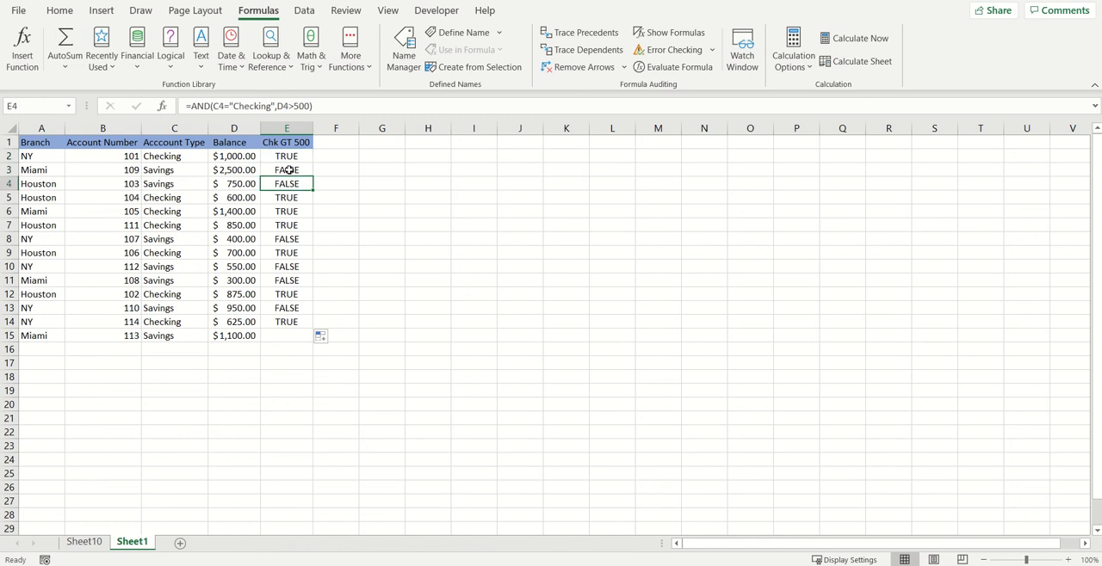
{"action": "key", "text": "Down"}
{"action": "key", "text": "Down"}
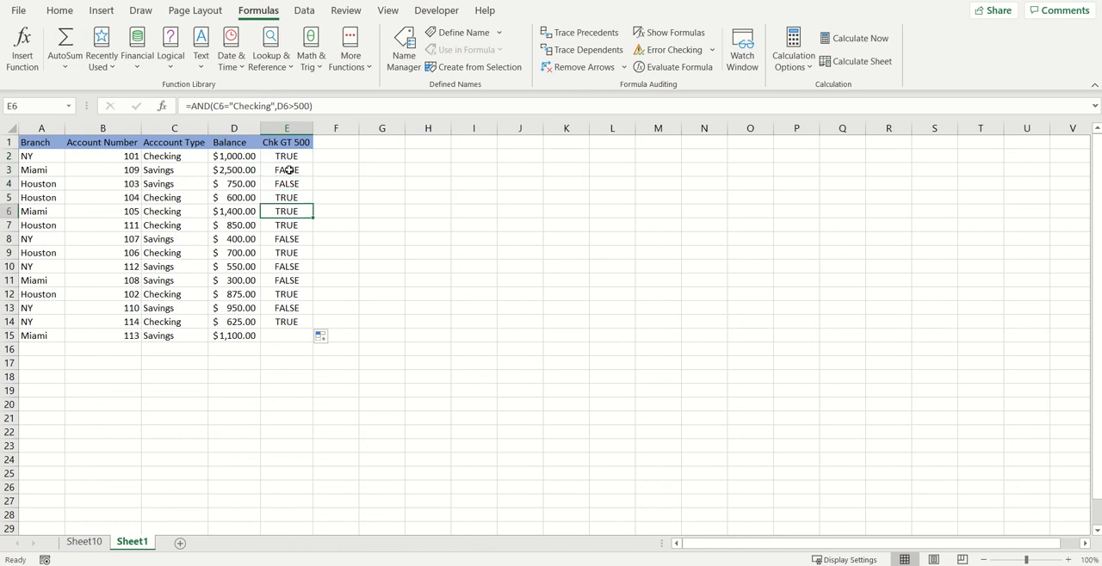
{"action": "left_click", "coordinate": [288, 157]}
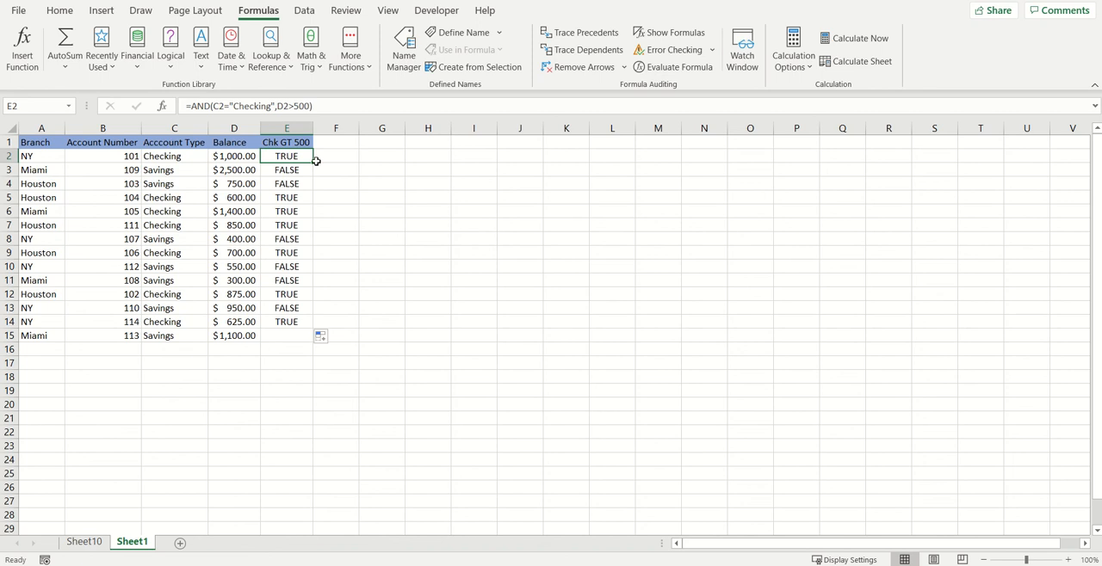
{"action": "left_click", "coordinate": [372, 157]}
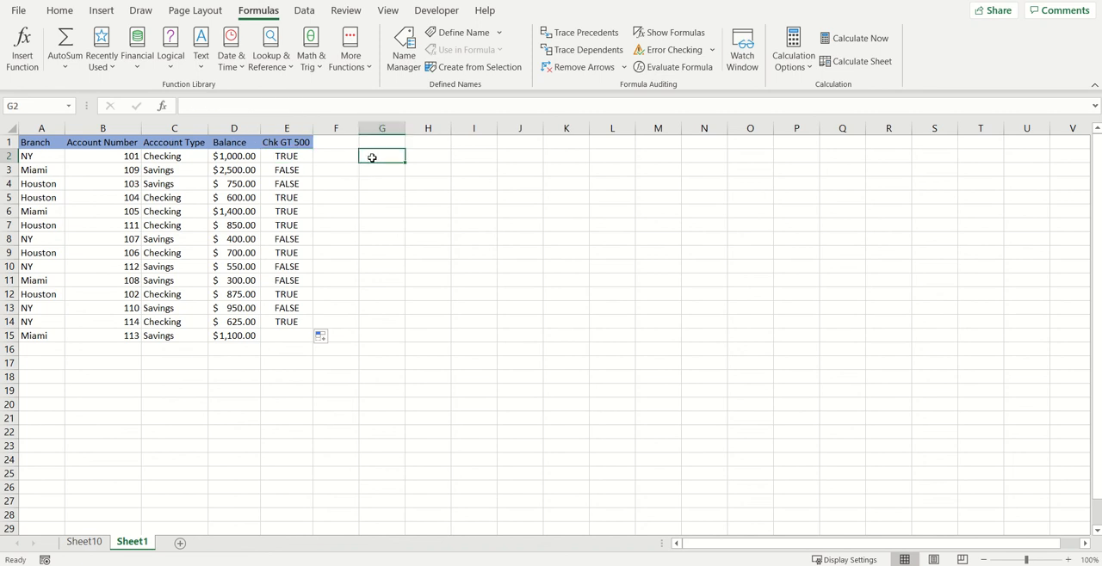